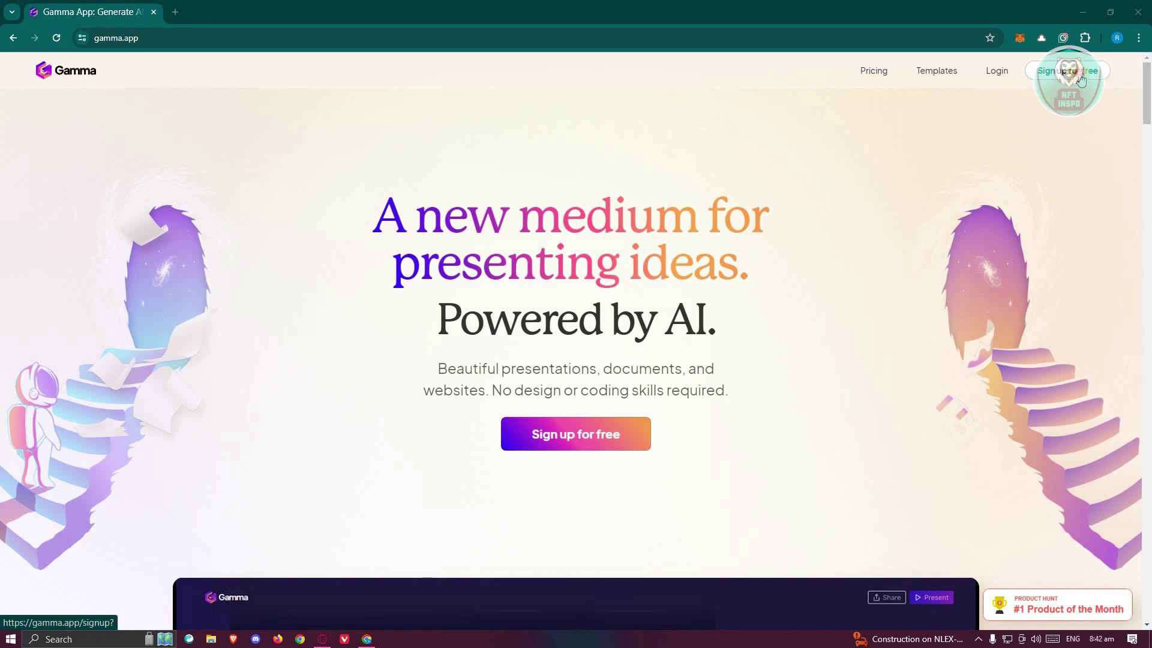
# - Sign in to Gamma through Continue with Google using the chosen Google account
pyautogui.click(1069, 71)
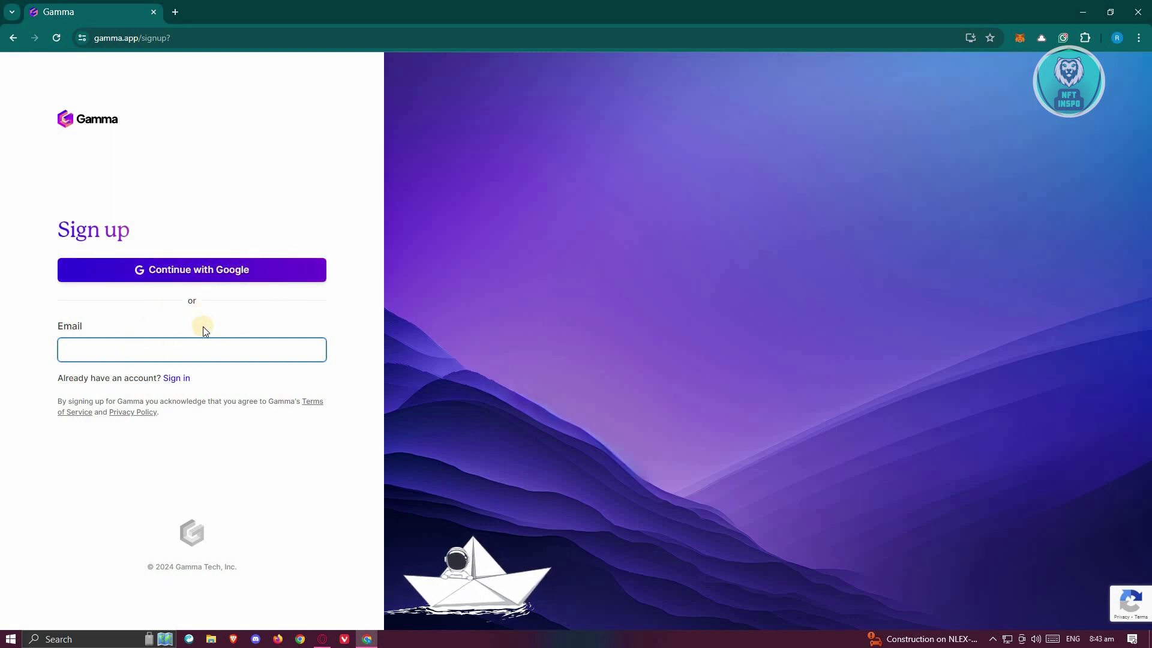
pyautogui.click(186, 379)
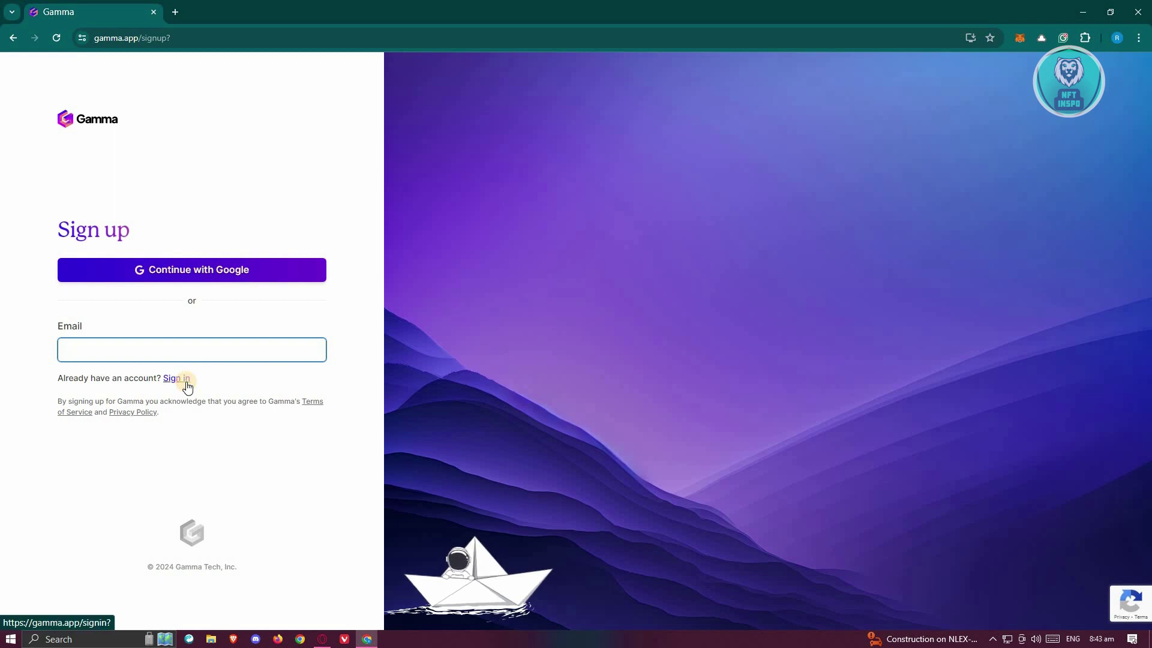
pyautogui.click(203, 230)
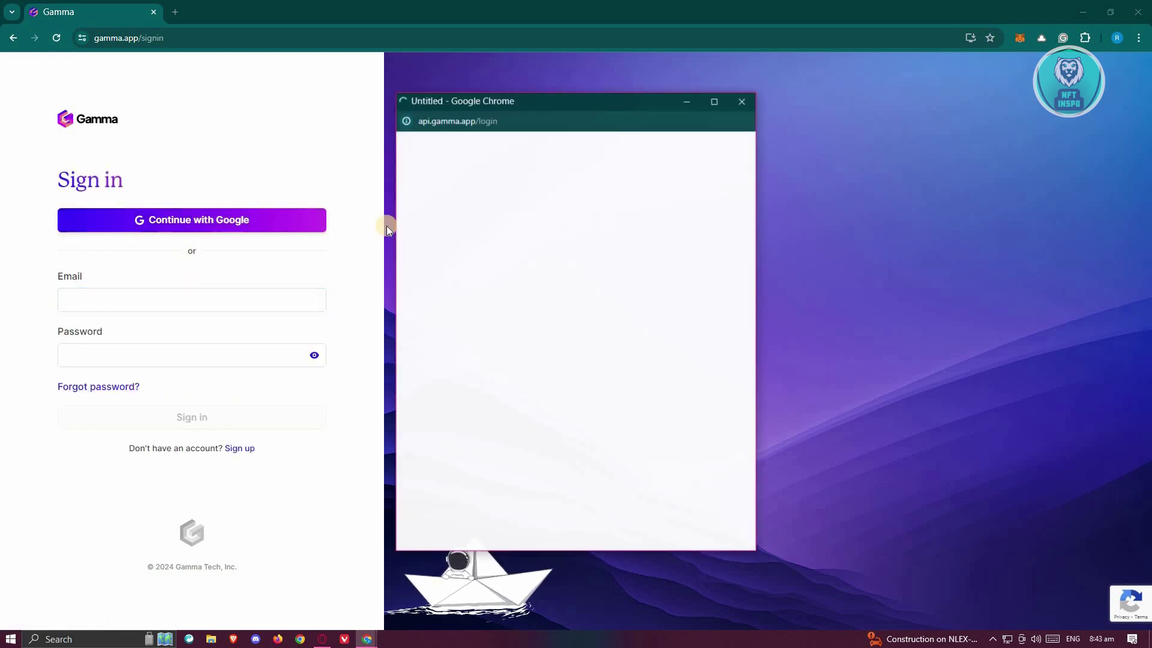
pyautogui.click(522, 360)
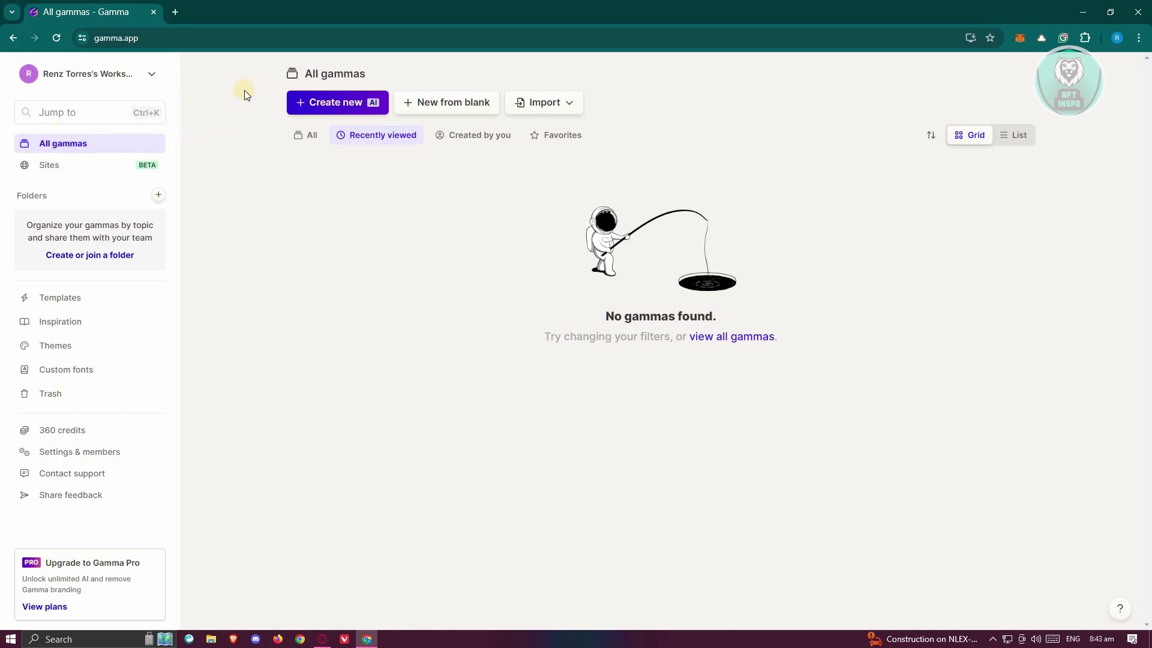
# - Start a new AI gamma using the Generate-from-a-prompt option
pyautogui.click(324, 103)
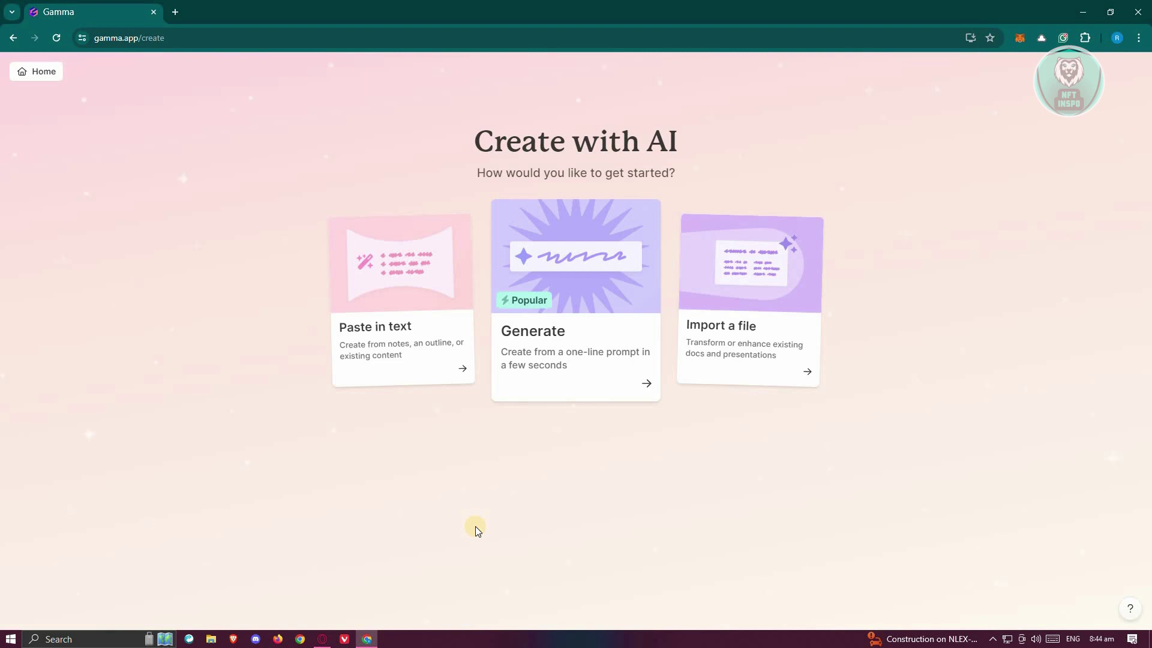
pyautogui.click(606, 277)
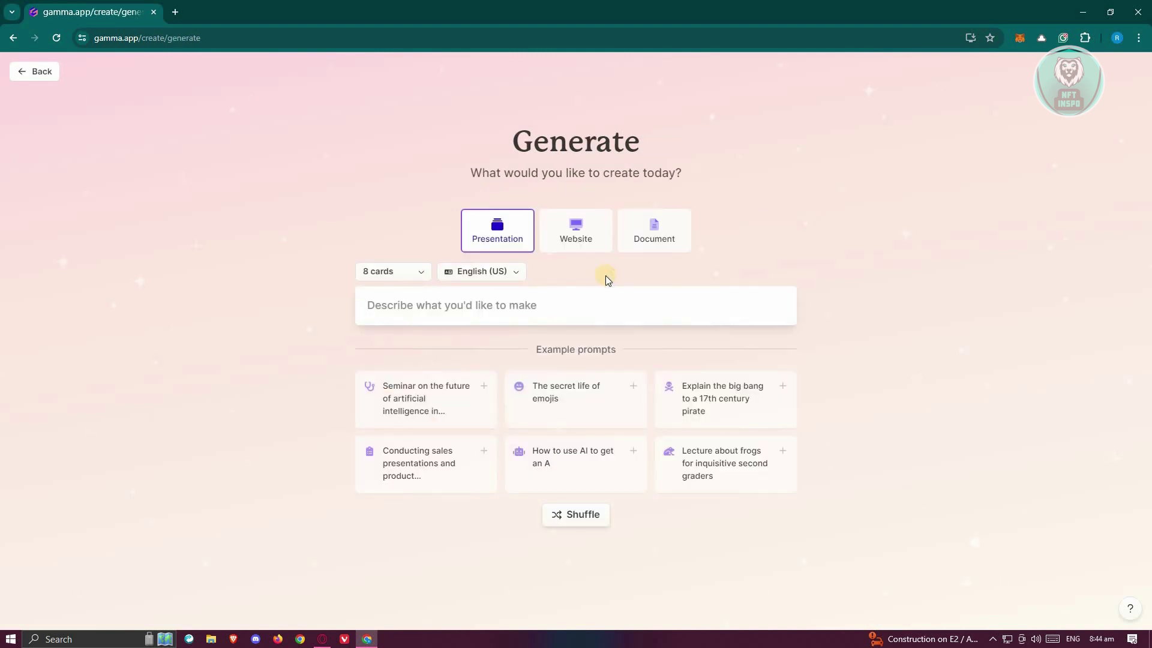
# - Keep 8 cards and use the 'Explain the big bang to a 17th century pirate' example prompt
pyautogui.click(411, 277)
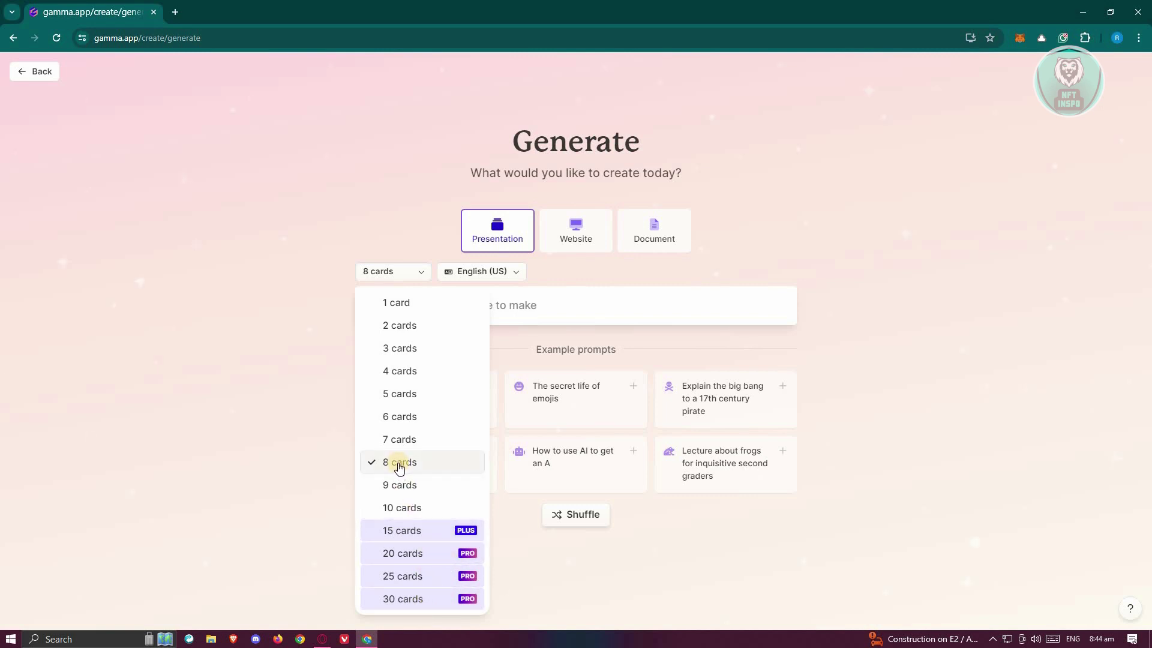
pyautogui.click(492, 343)
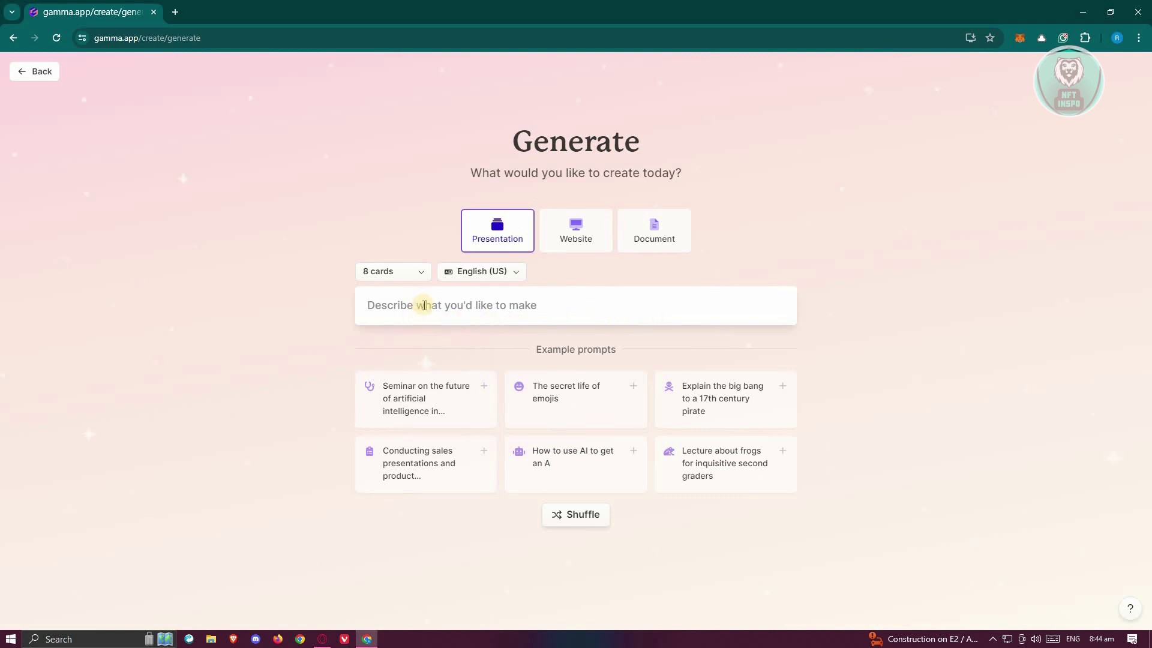
pyautogui.click(403, 310)
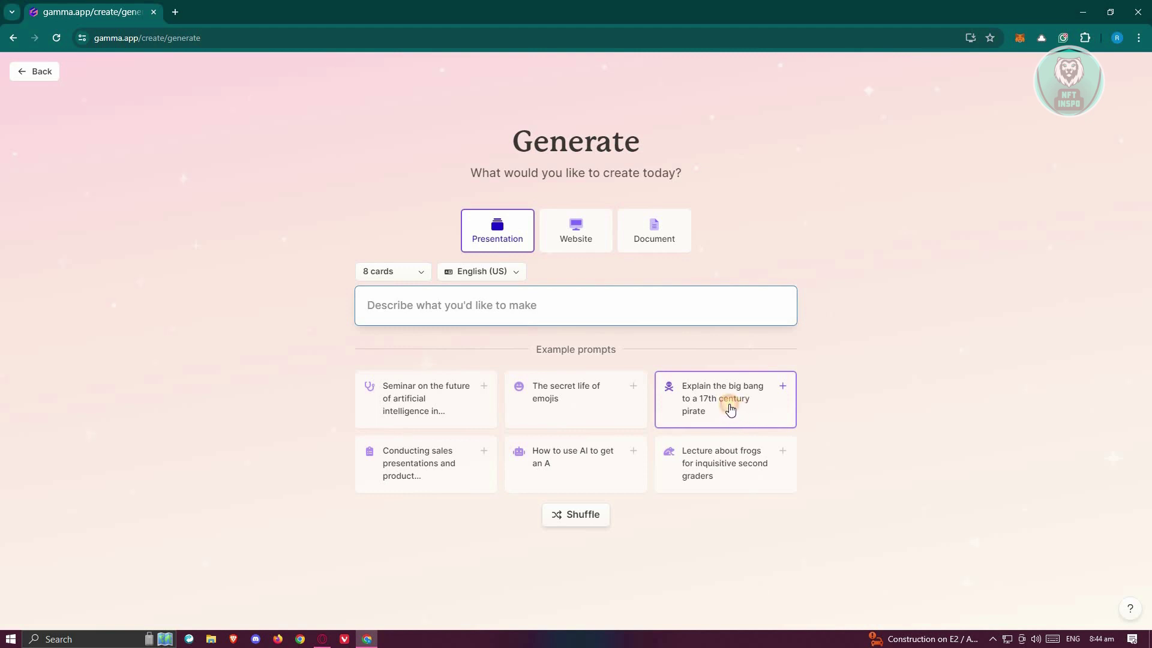
pyautogui.click(793, 408)
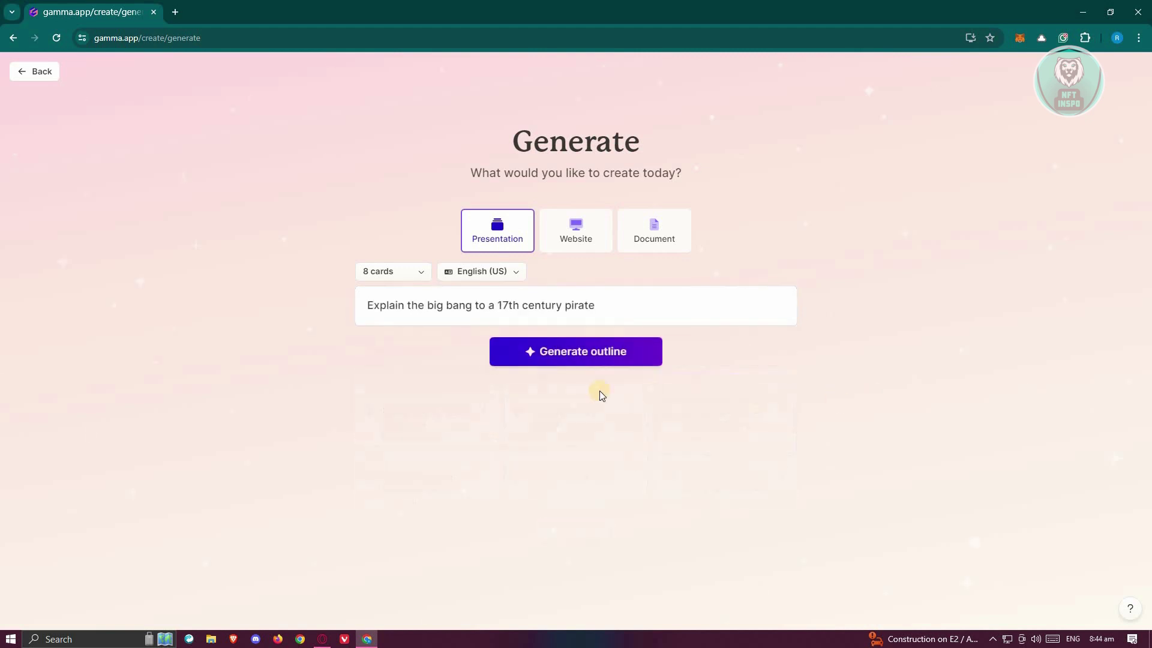
# - Generate the outline and select card 1's title, 'The birth of the universe'
pyautogui.click(559, 357)
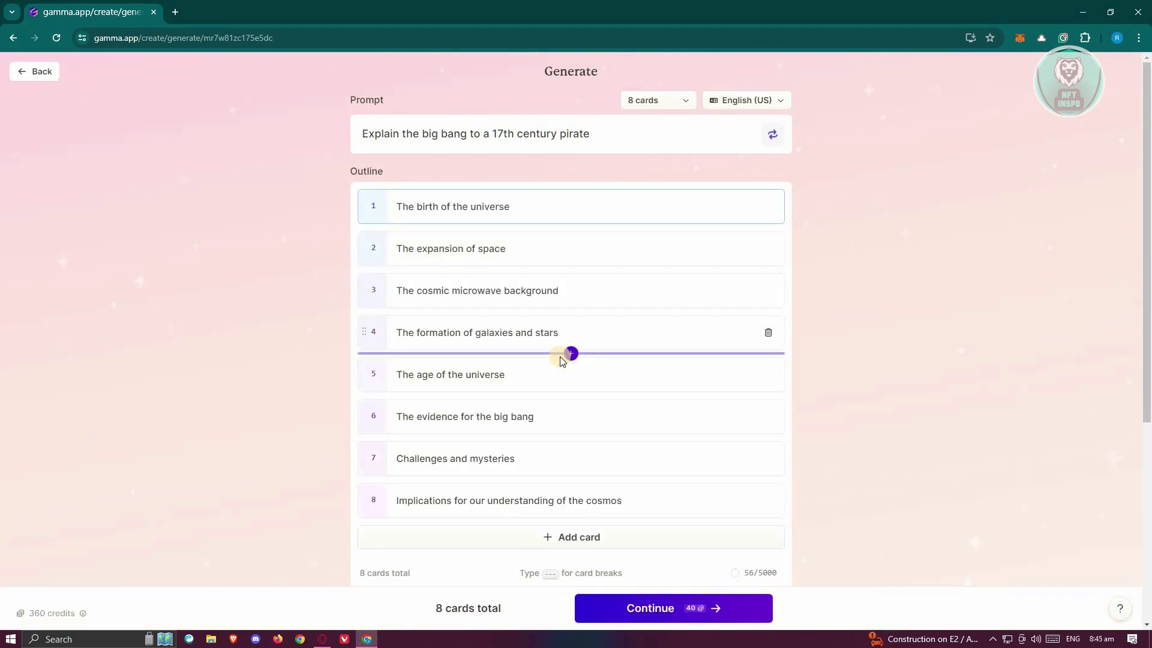
pyautogui.moveTo(570, 206)
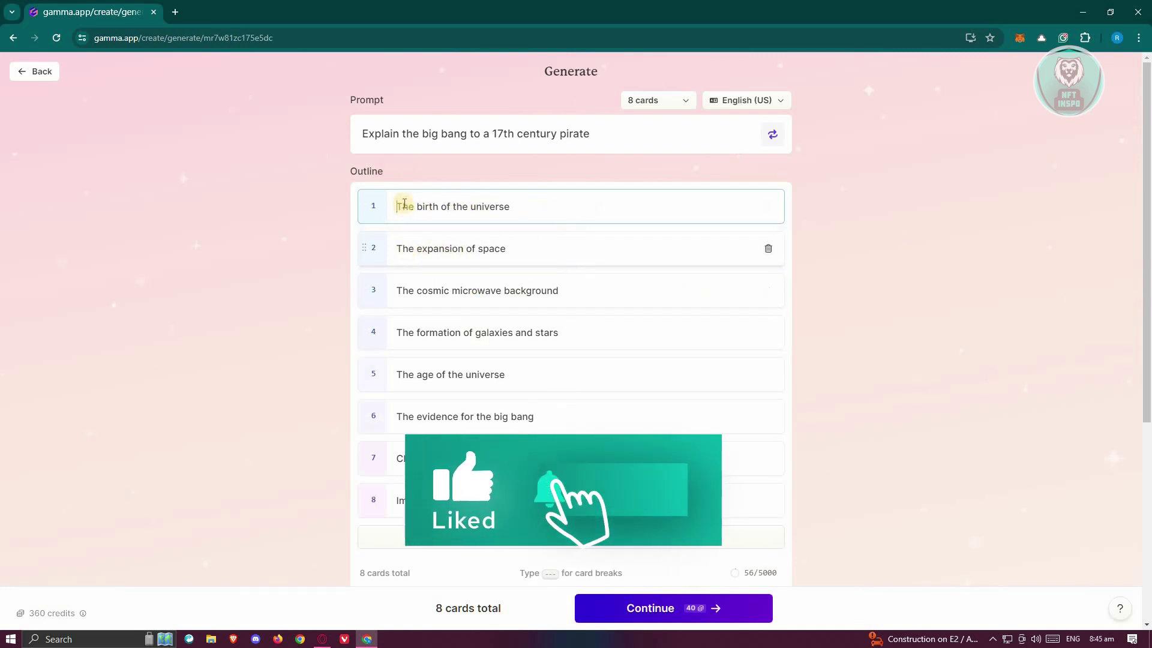
pyautogui.tripleClick(579, 207)
pyautogui.scroll(-1, 600, 276)
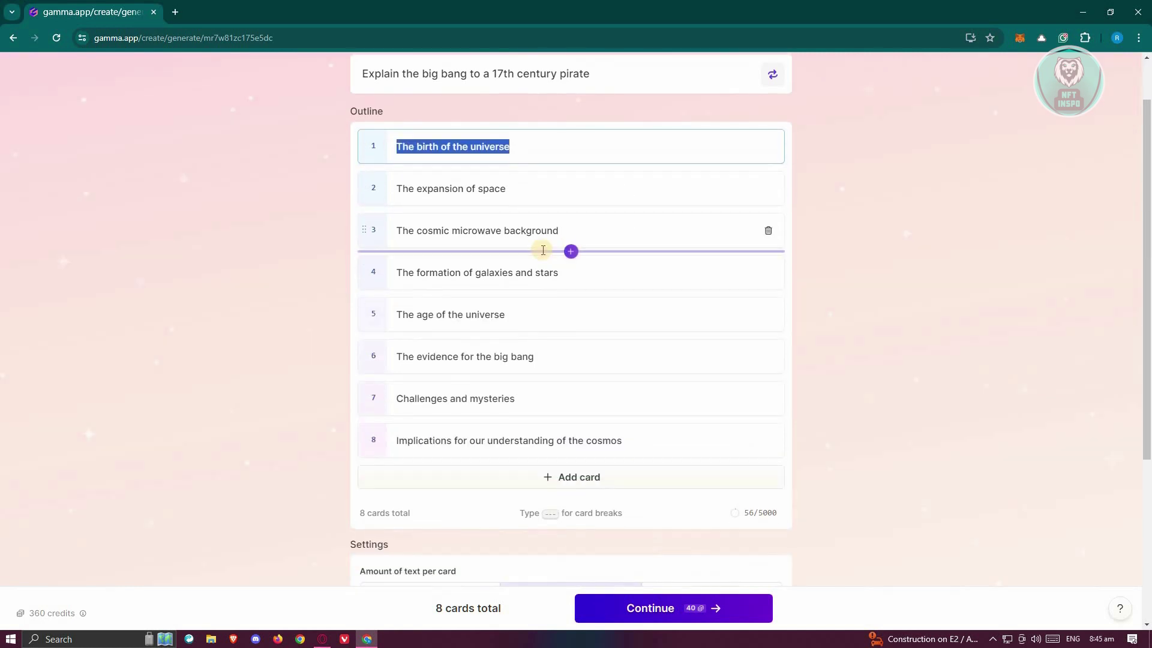
pyautogui.scroll(1, 489, 201)
pyautogui.click(374, 205)
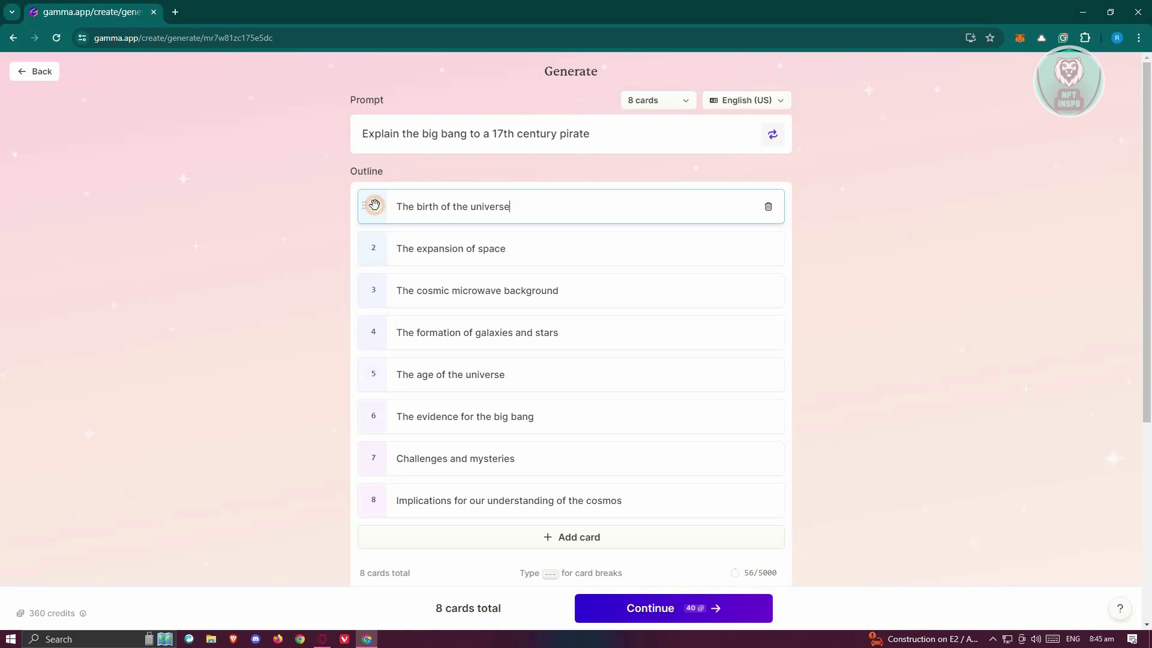
pyautogui.tripleClick(479, 207)
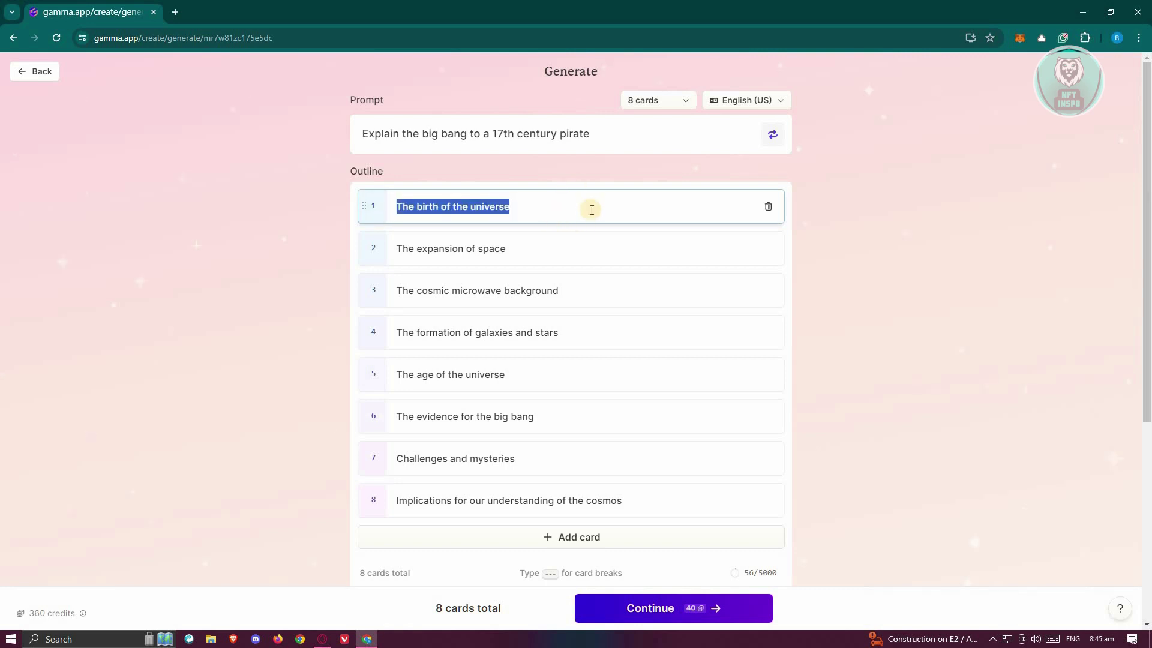
# - Move 'Challenges and mysteries' to the last slot of the outline
pyautogui.scroll(-3, 588, 237)
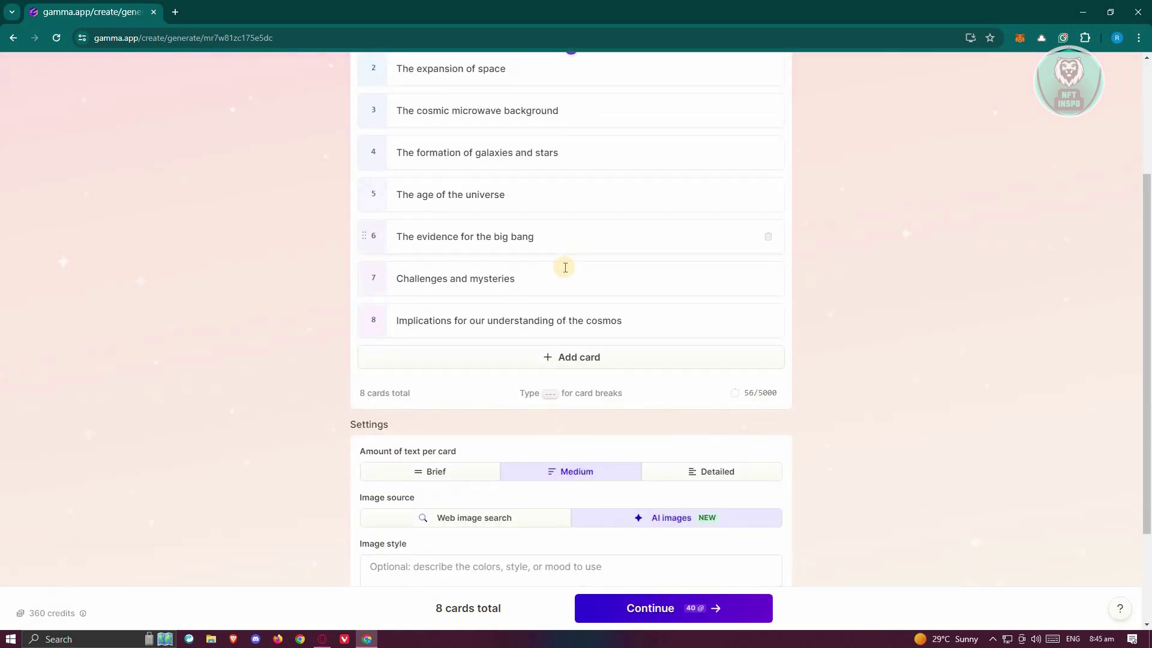
pyautogui.scroll(-1, 528, 311)
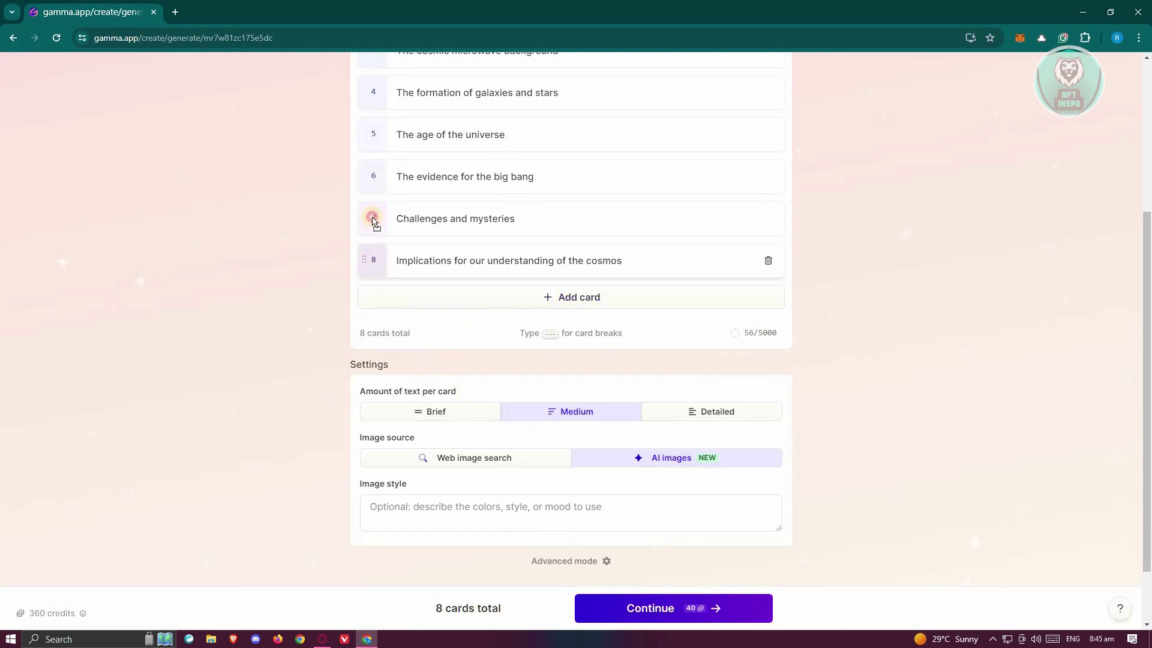
pyautogui.moveTo(372, 220); pyautogui.dragTo(378, 246)
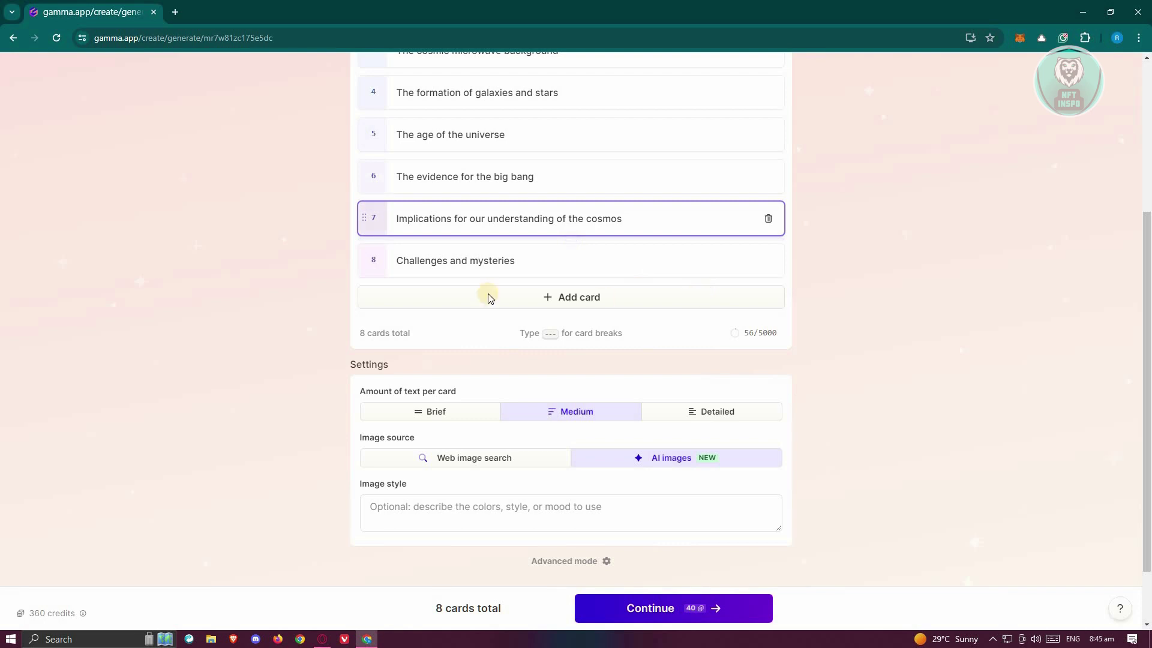
pyautogui.scroll(-2, 367, 294)
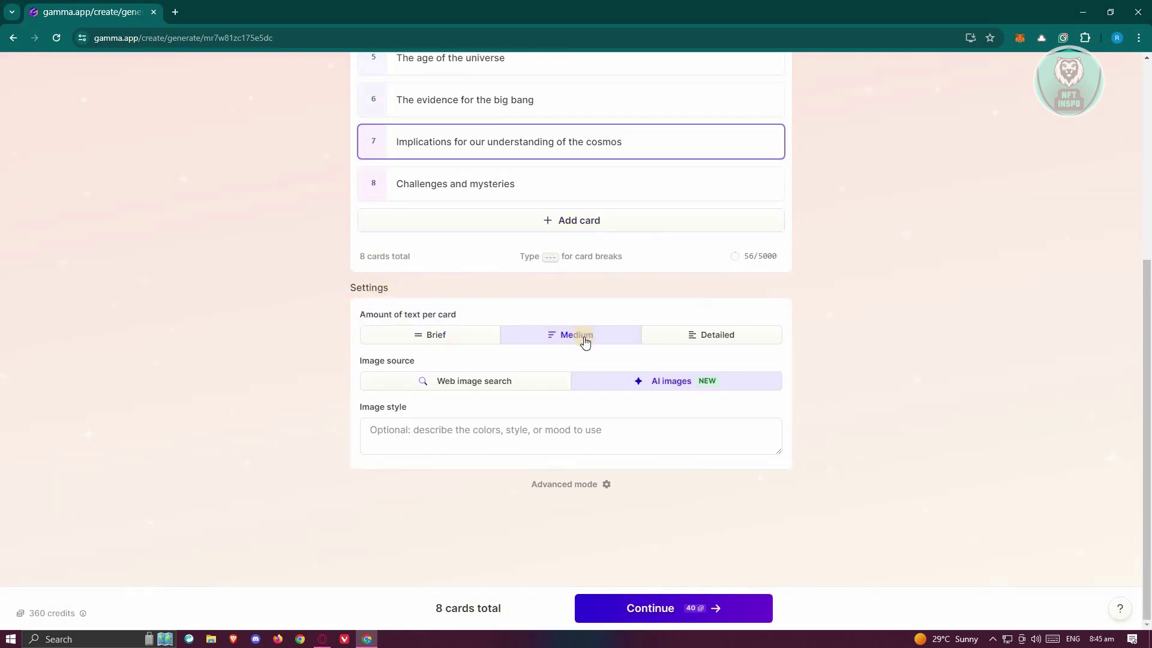
pyautogui.moveTo(711, 411)
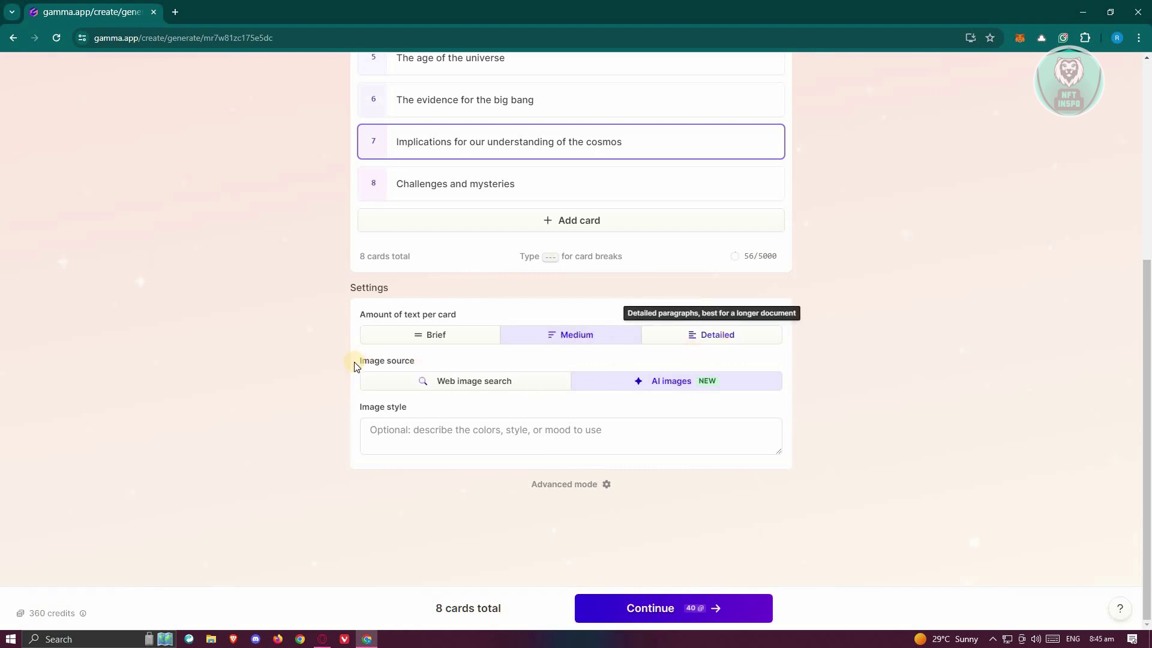
pyautogui.tripleClick(436, 359)
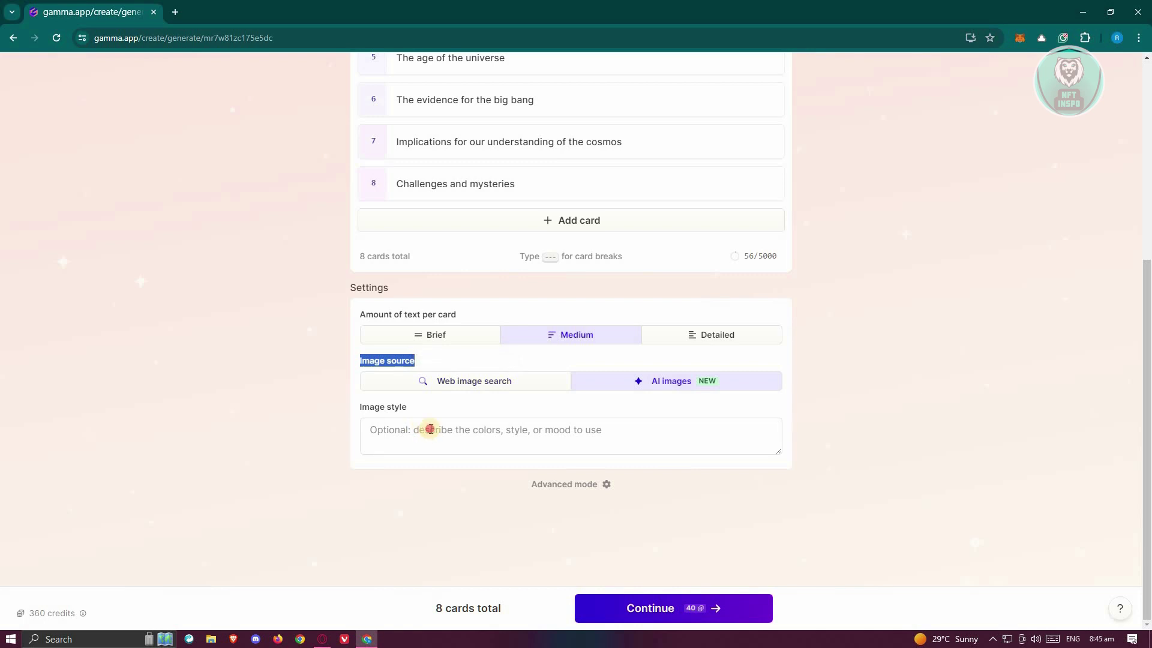
# - Set the AI image style to 'artsy in abstract' and continue to themes
pyautogui.click(390, 430)
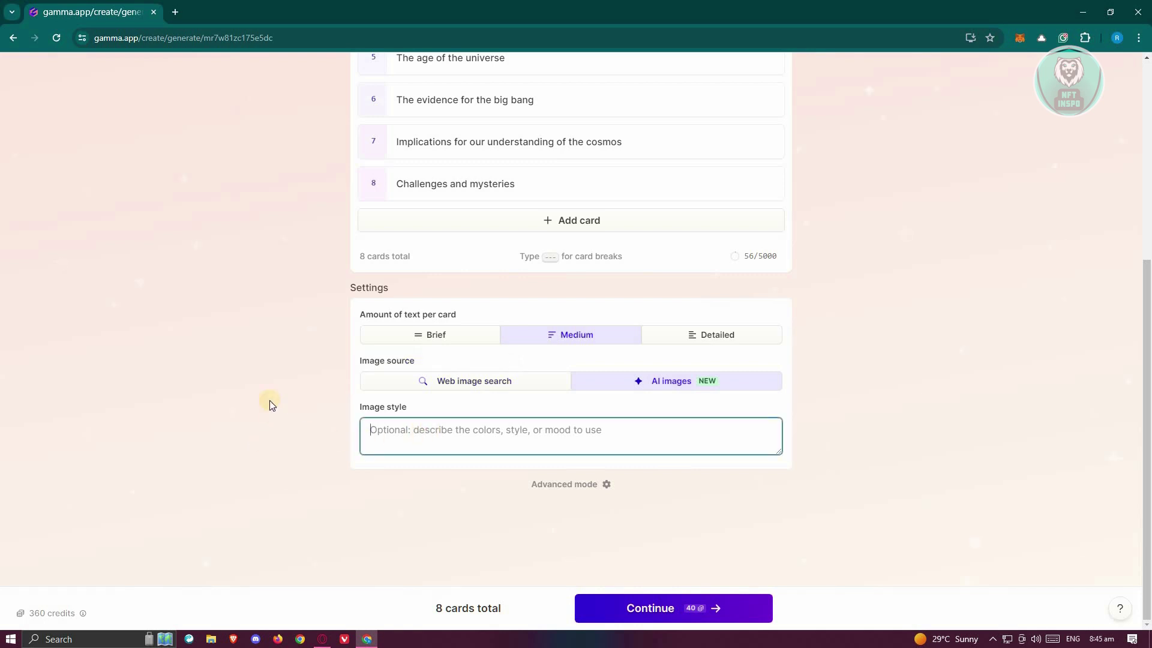
pyautogui.write('artsy in ')
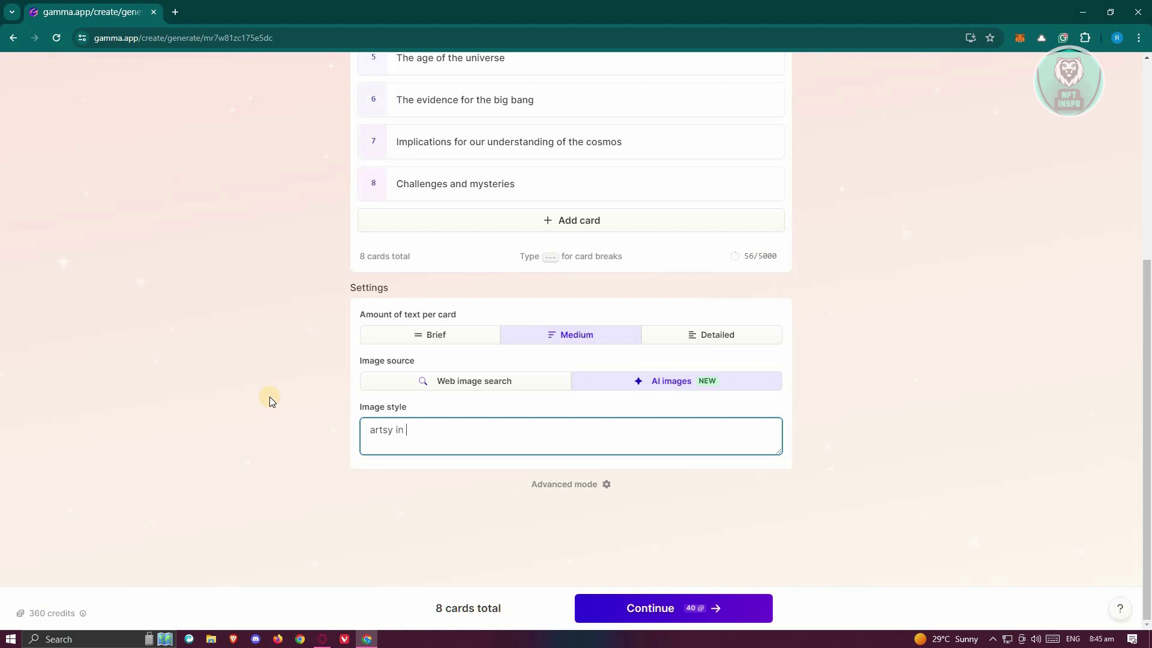
pyautogui.write('abs')
pyautogui.write('tract')
pyautogui.click(666, 610)
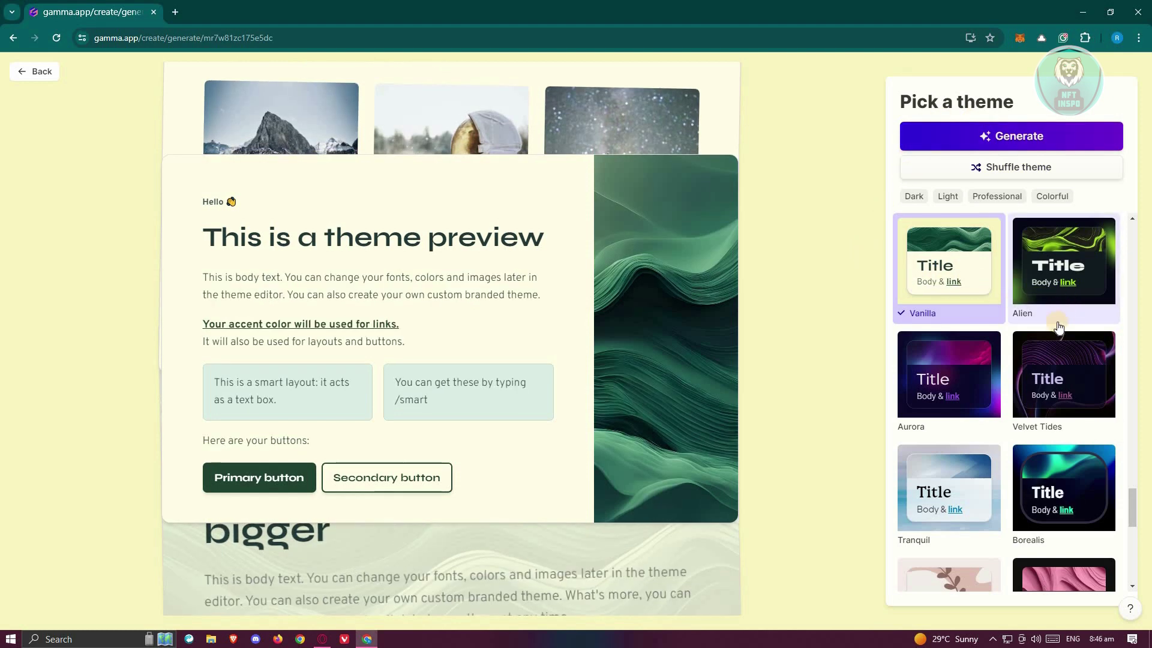
# - Pick the Borealis theme from the gallery and generate the 8-card deck
pyautogui.scroll(-3, 1080, 348)
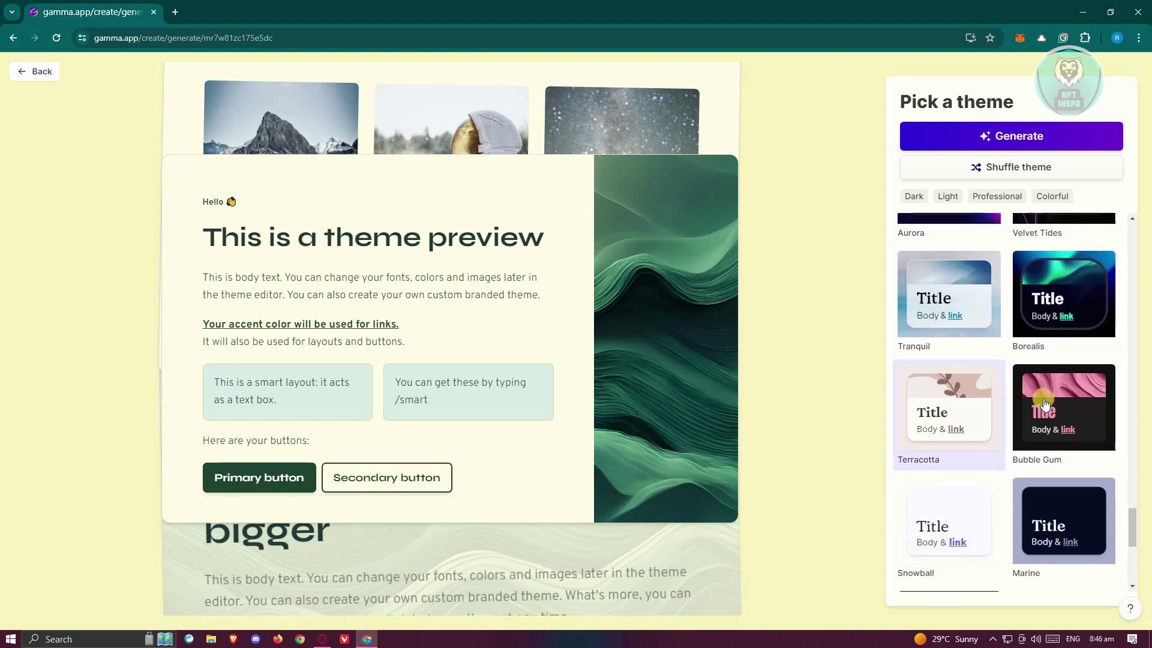
pyautogui.scroll(-1, 1020, 444)
pyautogui.scroll(2, 1074, 420)
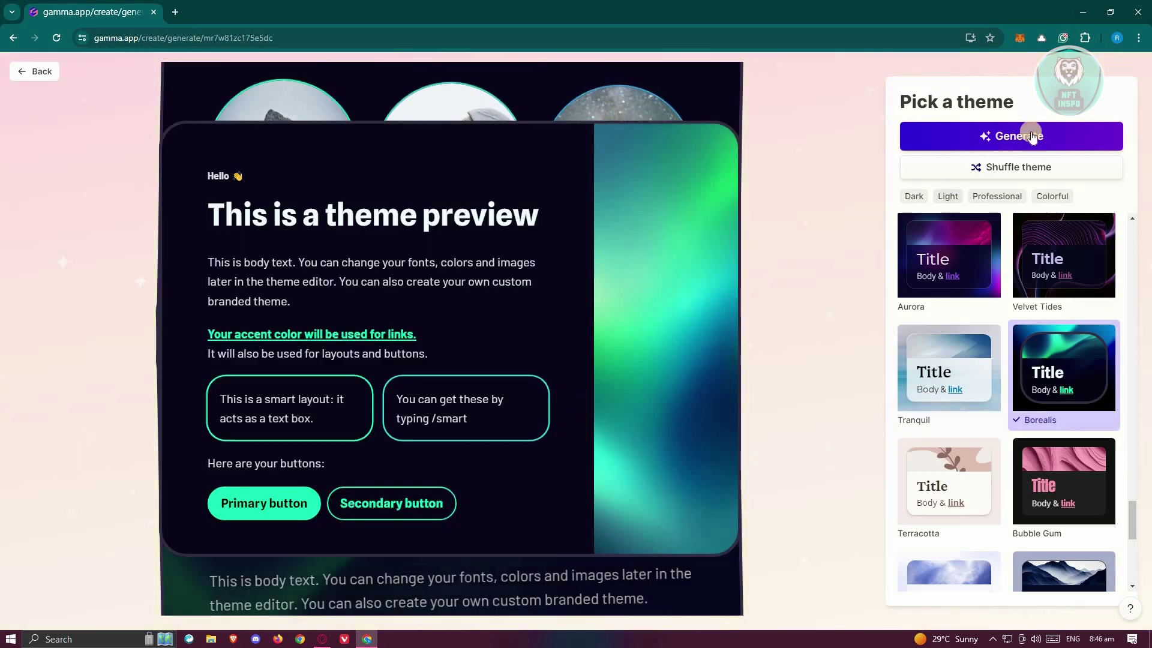
pyautogui.click(1032, 137)
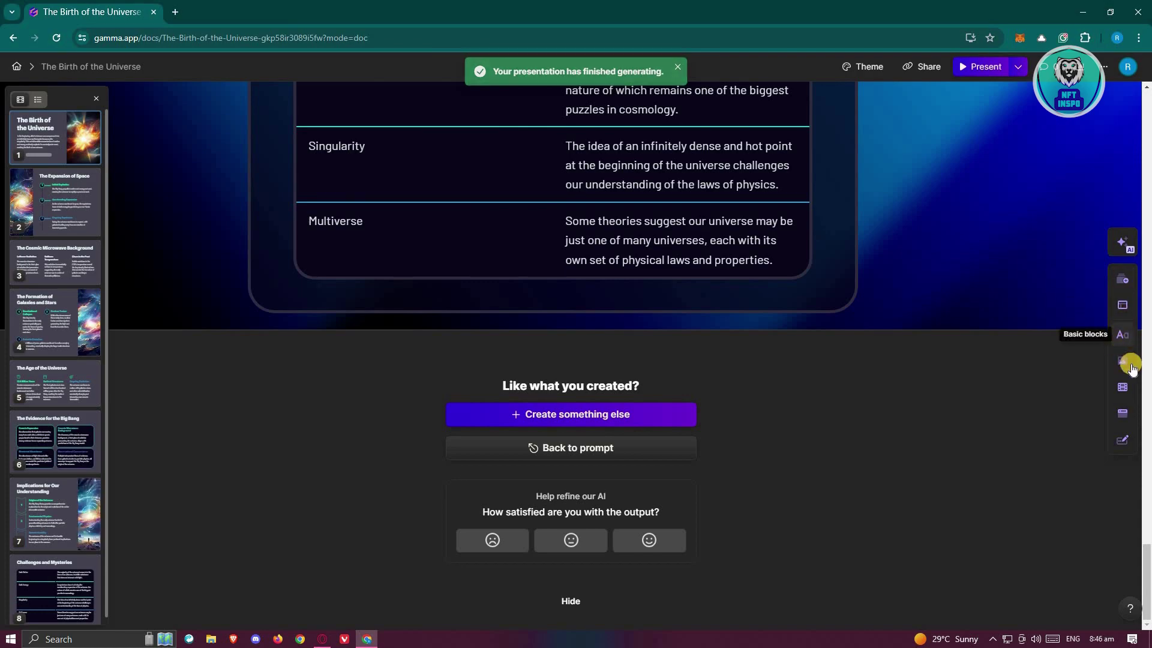
pyautogui.scroll(3, 939, 435)
pyautogui.scroll(10, 940, 436)
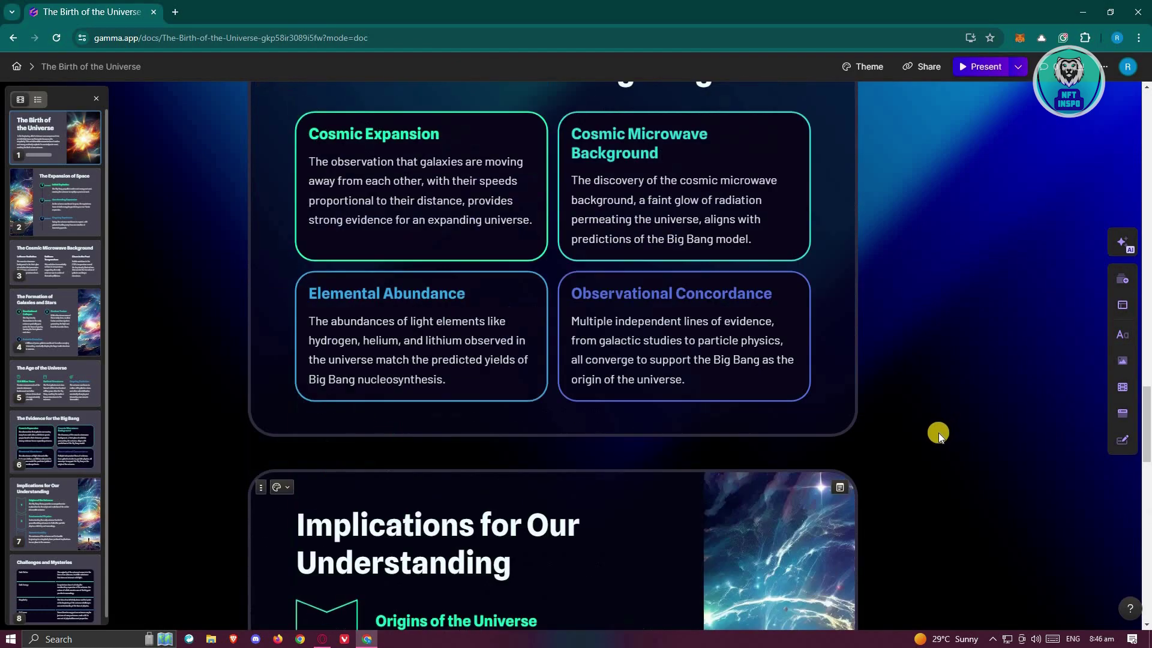
pyautogui.scroll(5, 936, 432)
pyautogui.scroll(5, 931, 430)
pyautogui.scroll(5, 930, 426)
pyautogui.scroll(5, 918, 425)
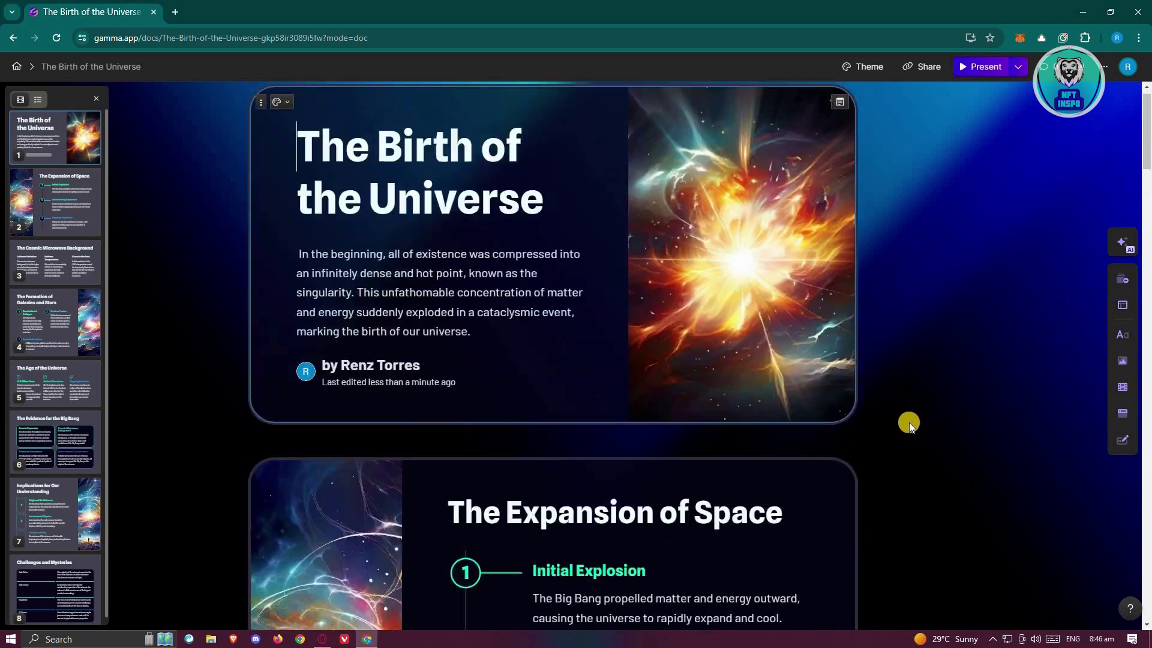
pyautogui.scroll(-1, 472, 253)
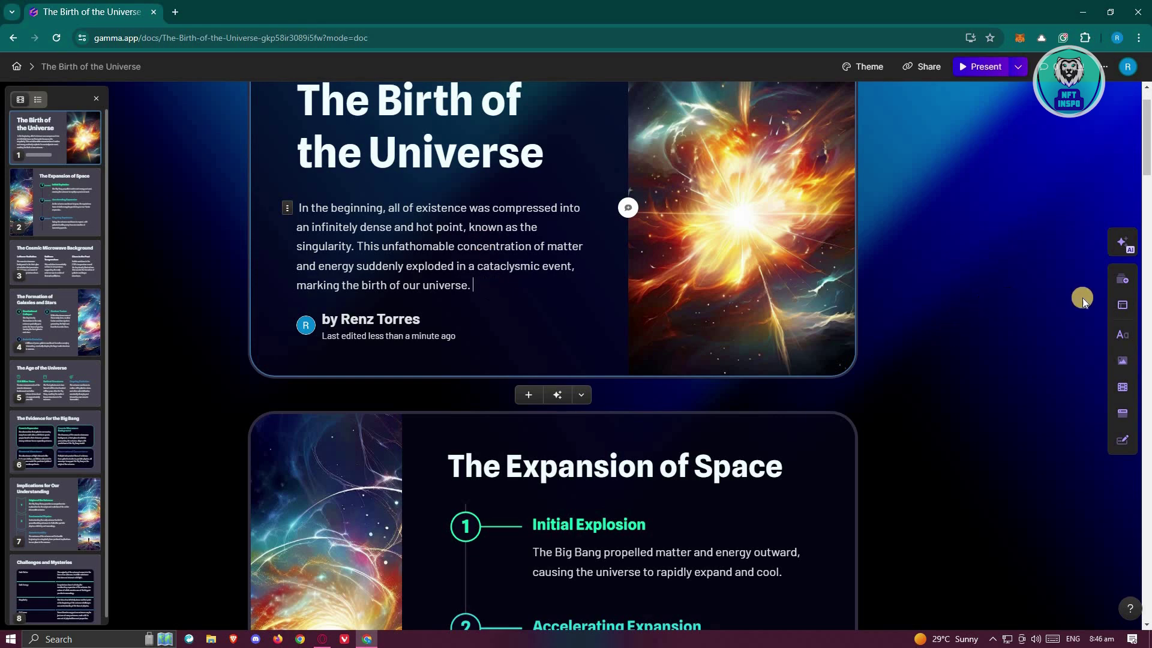
pyautogui.click(1131, 334)
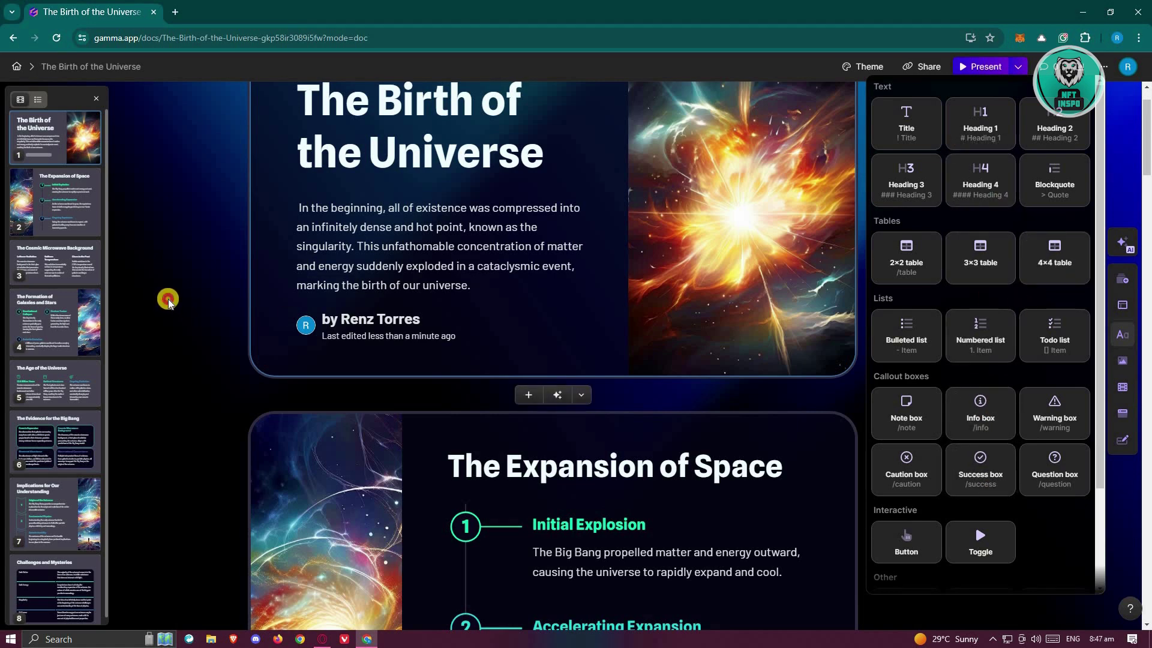
pyautogui.scroll(-8, 952, 333)
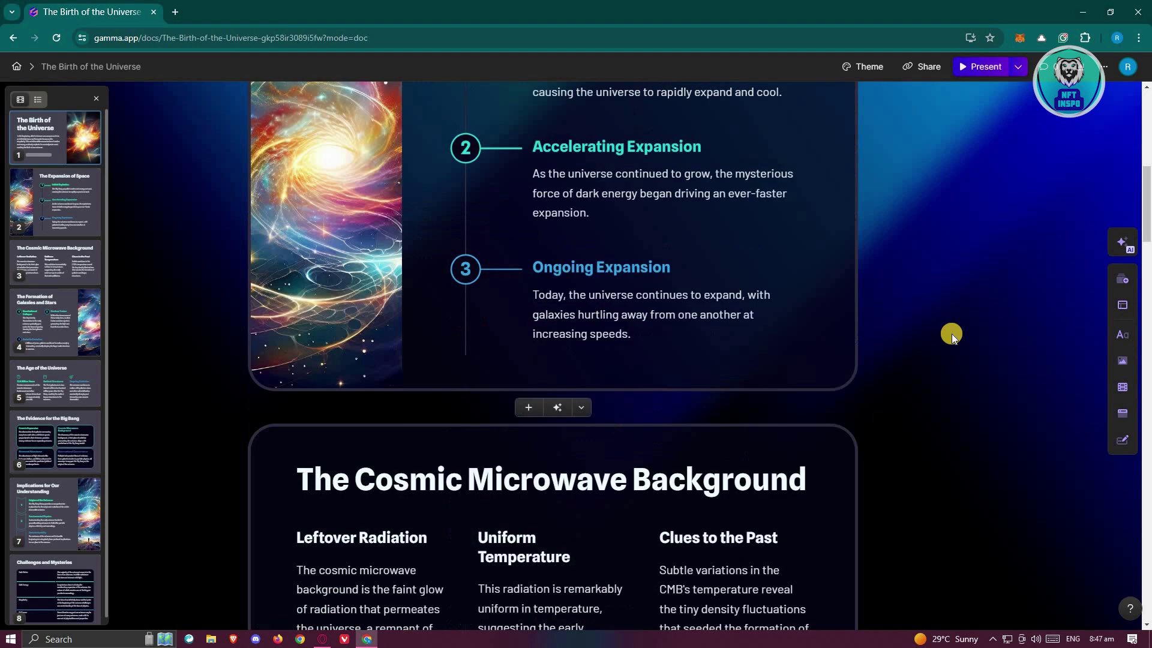
pyautogui.scroll(-7, 951, 333)
pyautogui.scroll(-10, 951, 333)
pyautogui.scroll(-4, 949, 330)
pyautogui.scroll(-3, 949, 330)
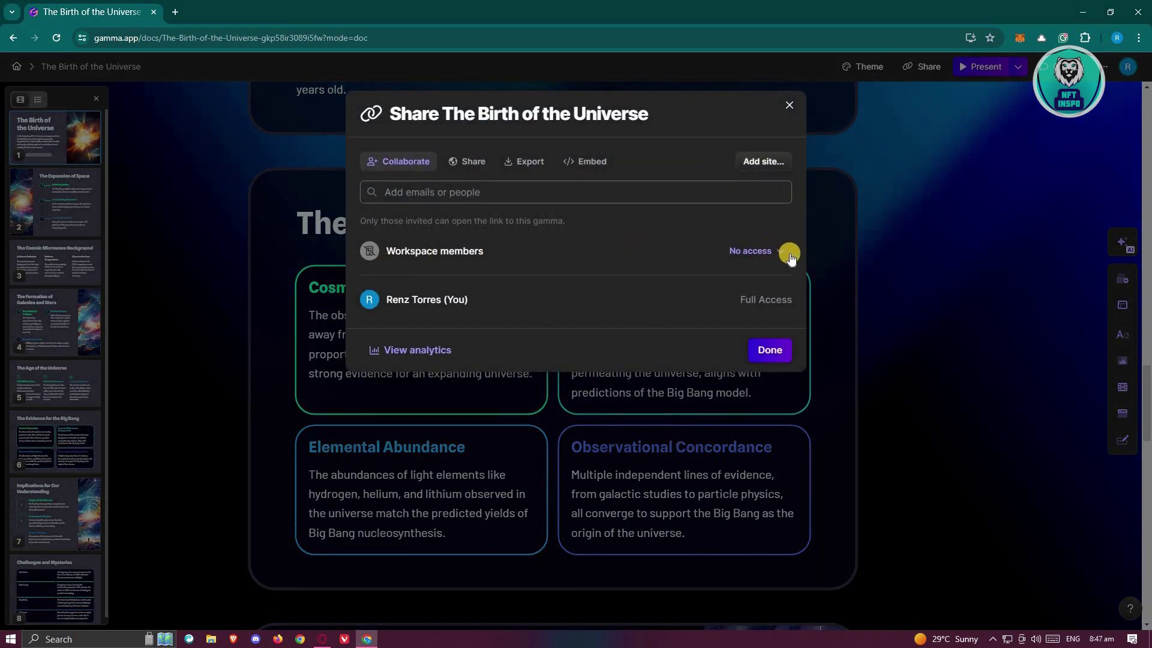
pyautogui.click(470, 170)
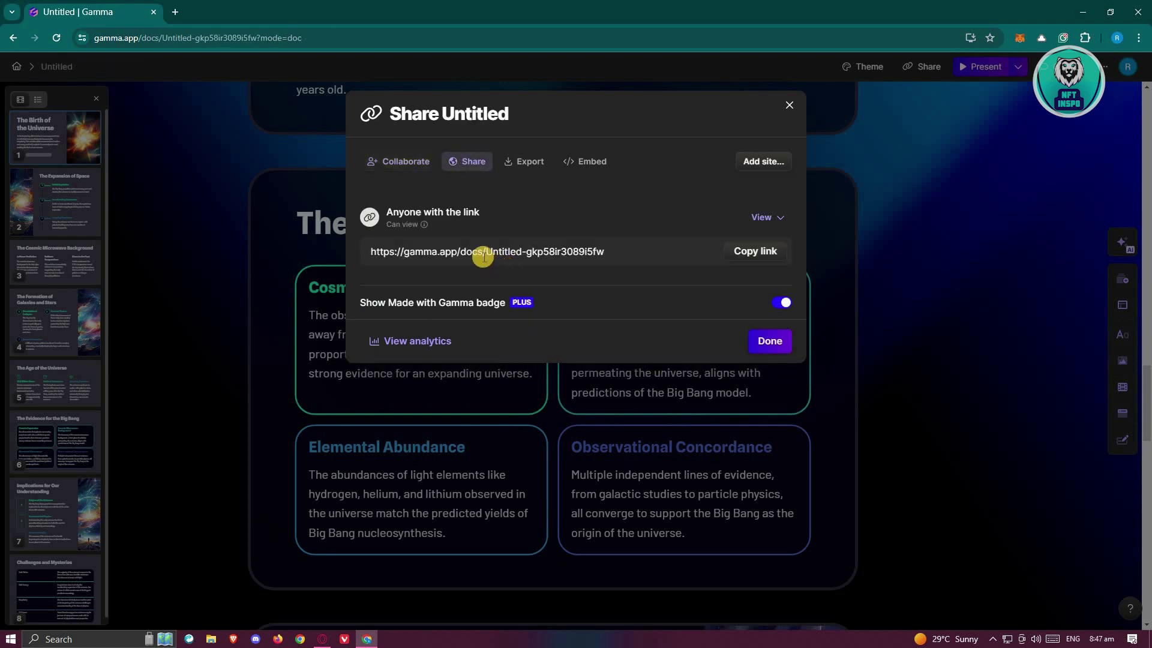
pyautogui.click(526, 166)
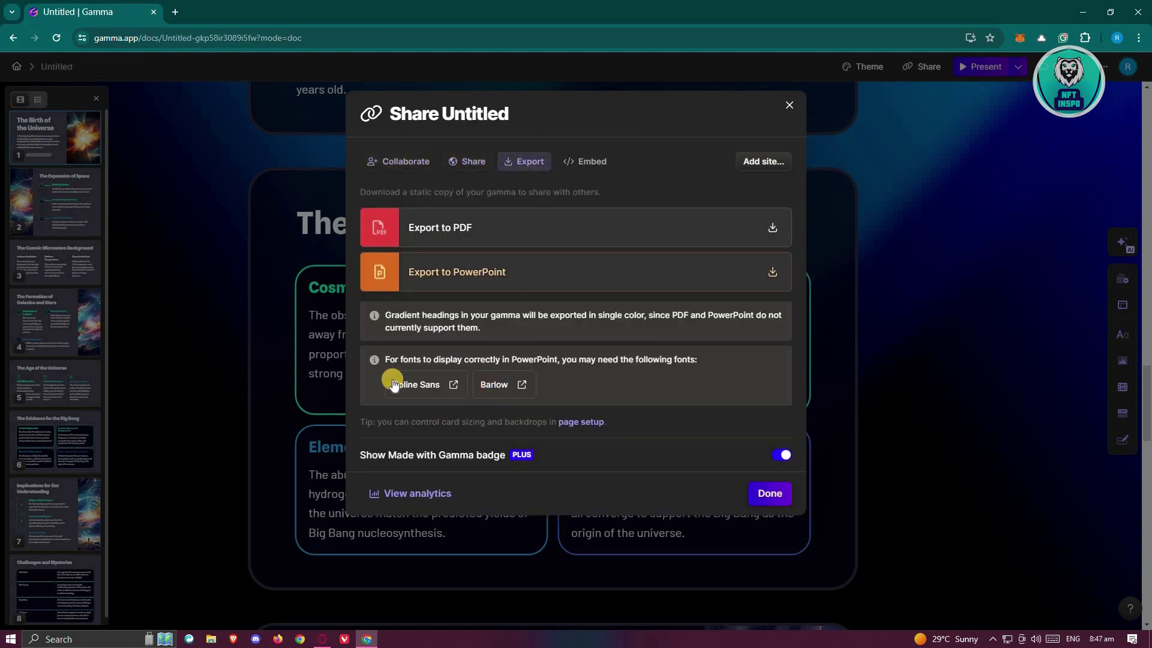
pyautogui.click(587, 161)
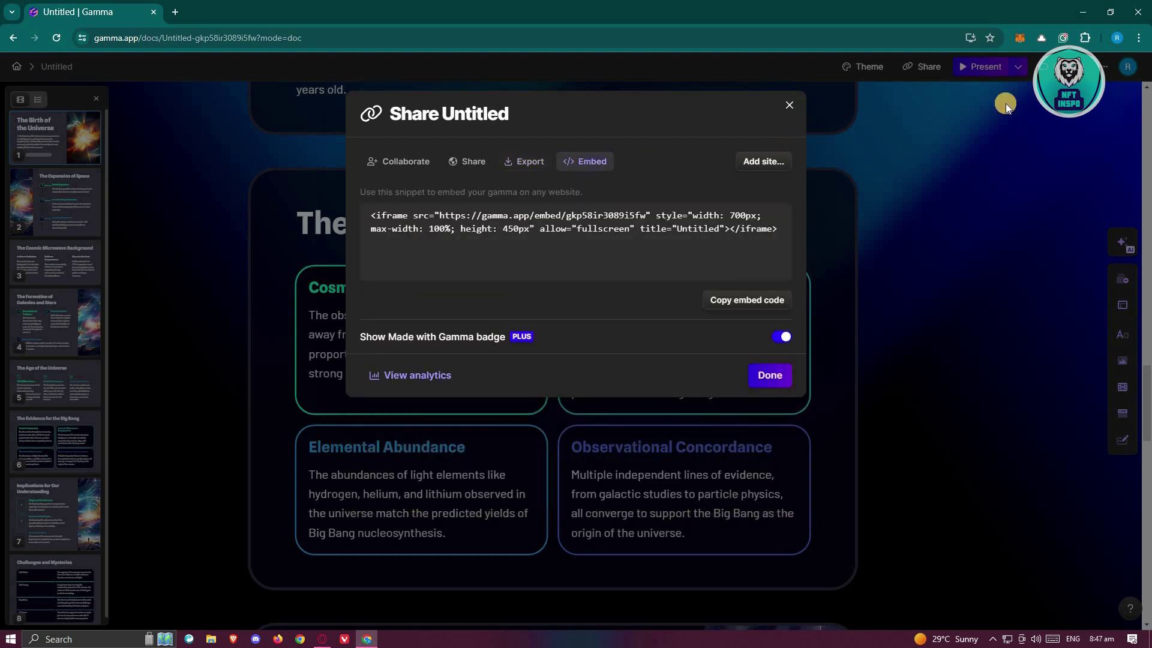
pyautogui.click(1006, 73)
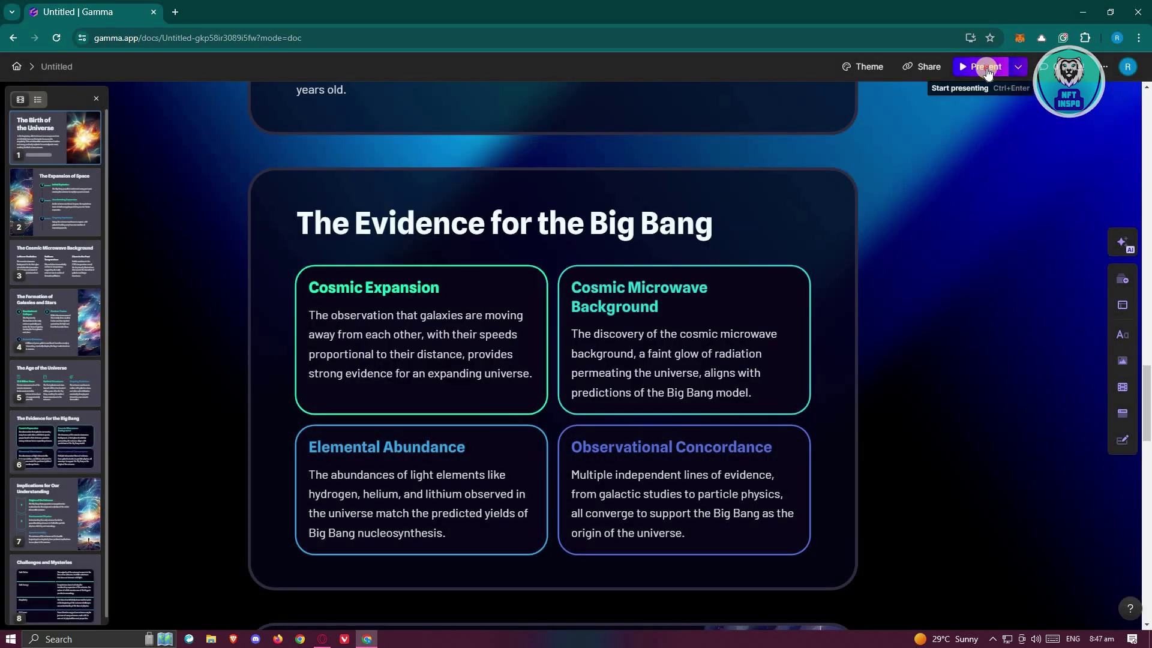
pyautogui.hotkey('ctrl', 'Return')
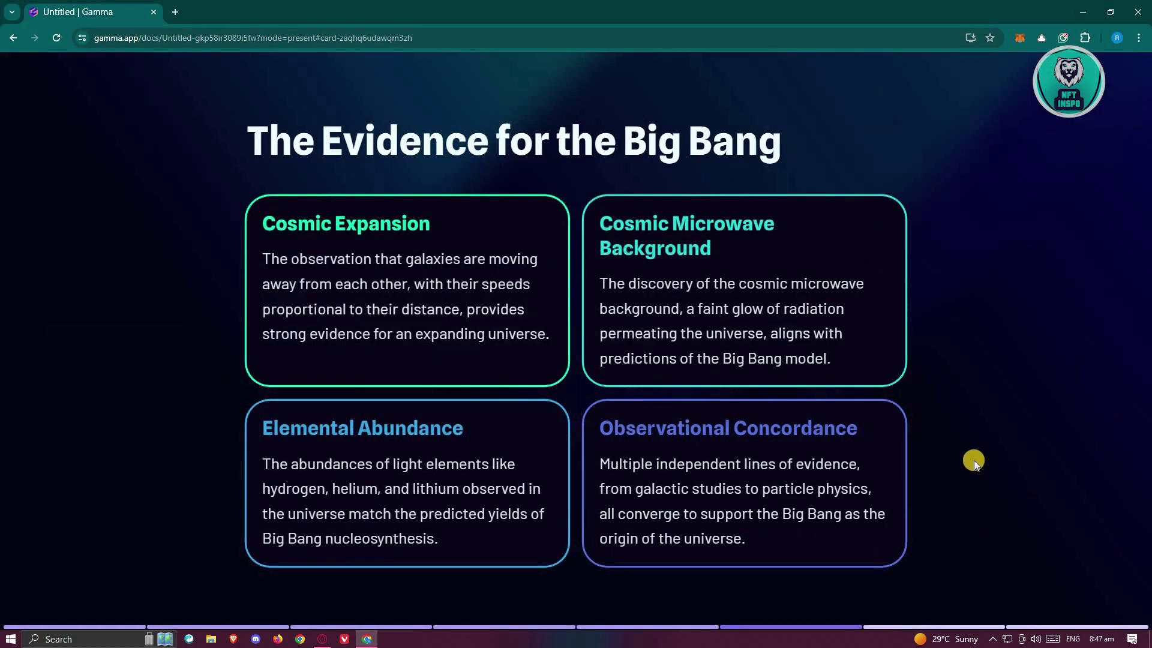
pyautogui.click(1022, 70)
pyautogui.click(1020, 68)
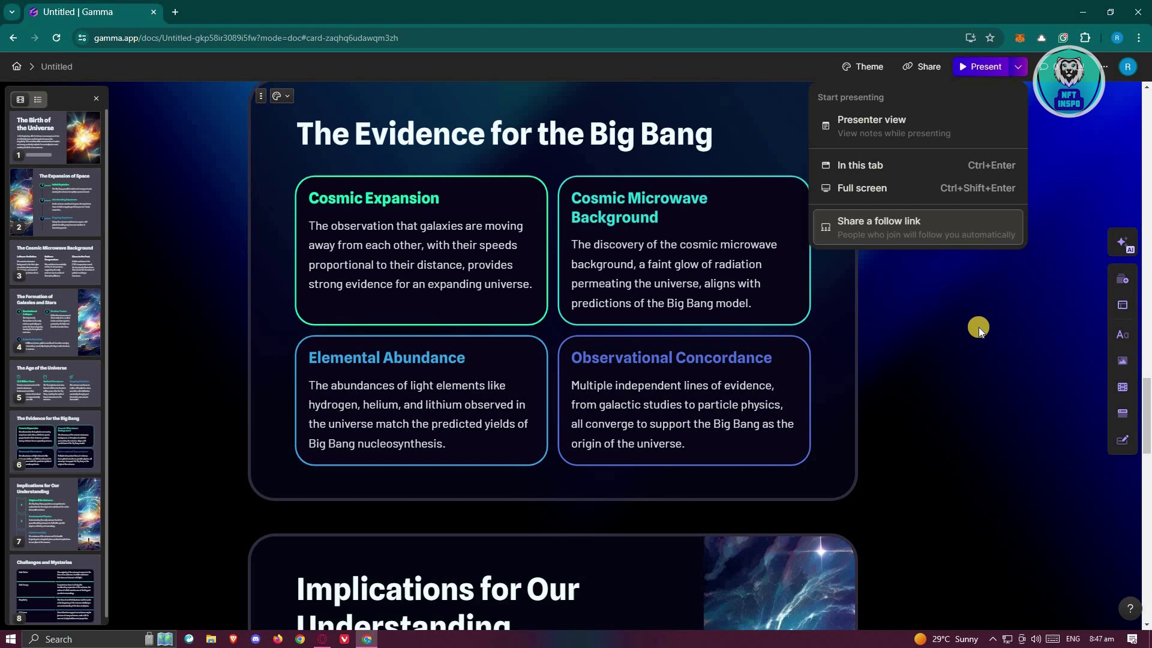
pyautogui.click(1002, 307)
pyautogui.click(1001, 315)
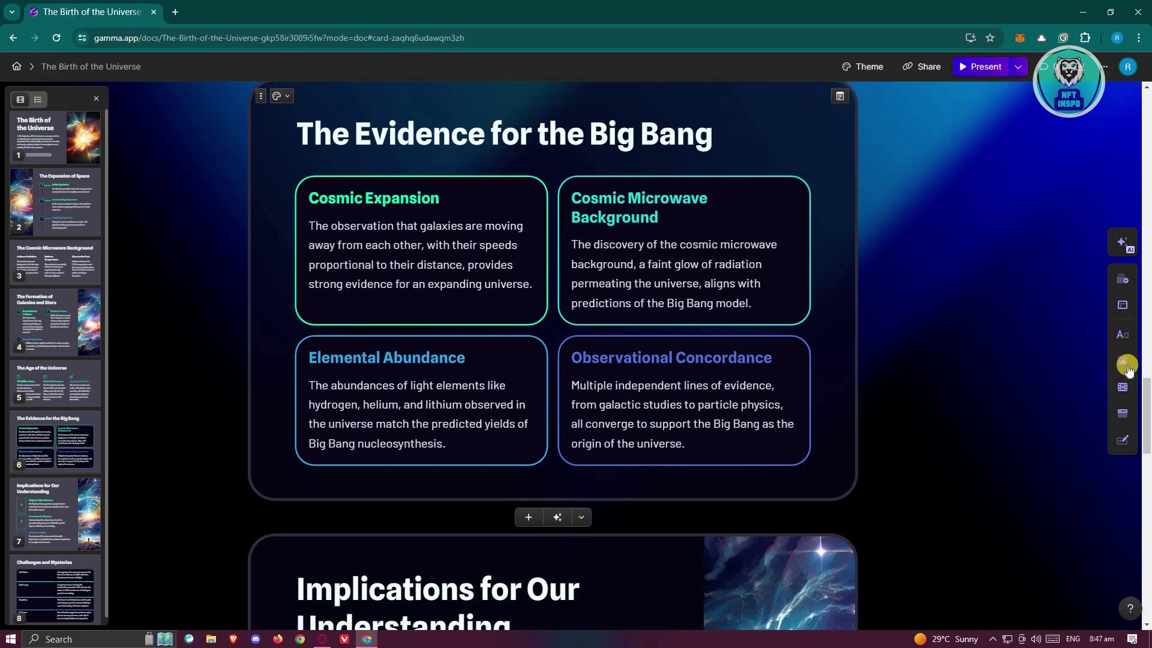